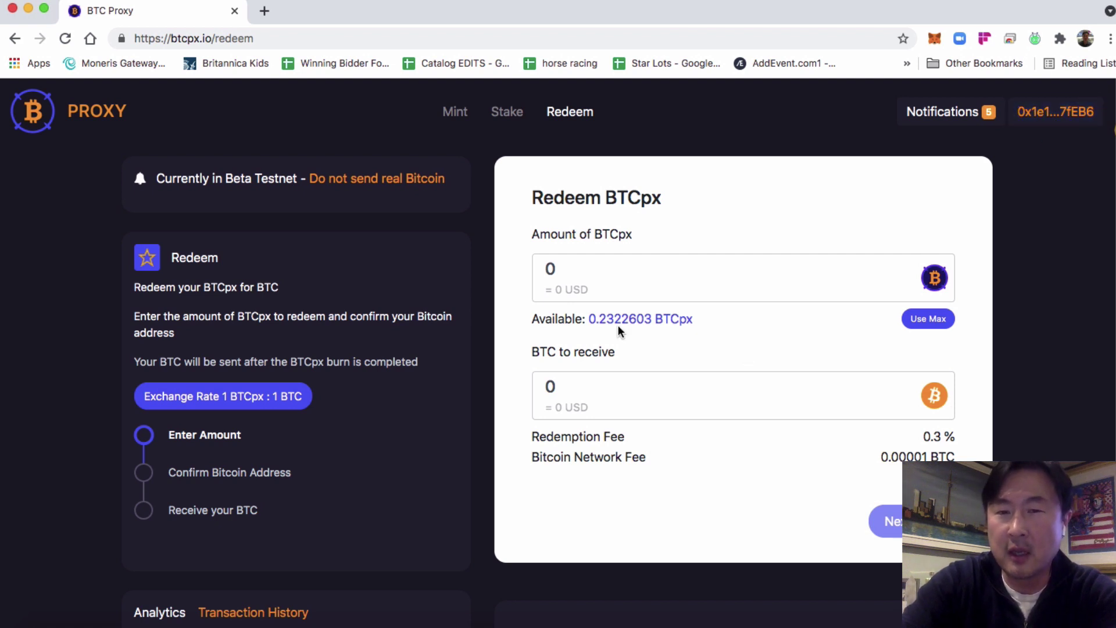
Enter 0.1 as the BTCpx amount to redeem, giving 0.09969 BTC to receive.
{"action": "left_click", "coordinate": [624, 280]}
{"action": "left_click", "coordinate": [695, 225]}
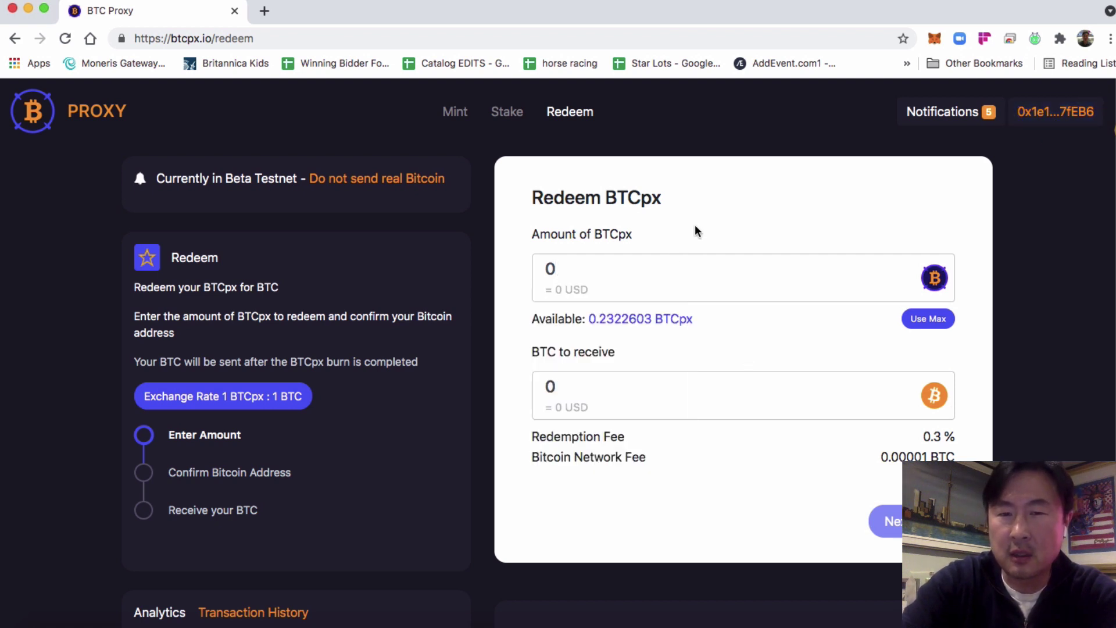
{"action": "left_click", "coordinate": [658, 279]}
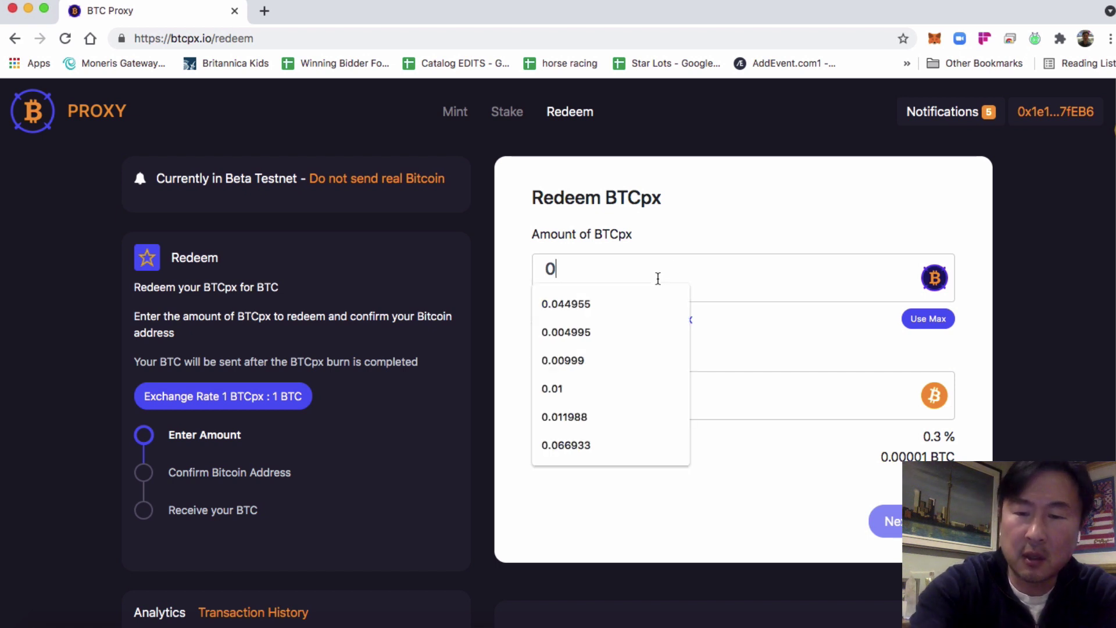
{"action": "type", "text": "0"}
{"action": "key", "text": "BackSpace"}
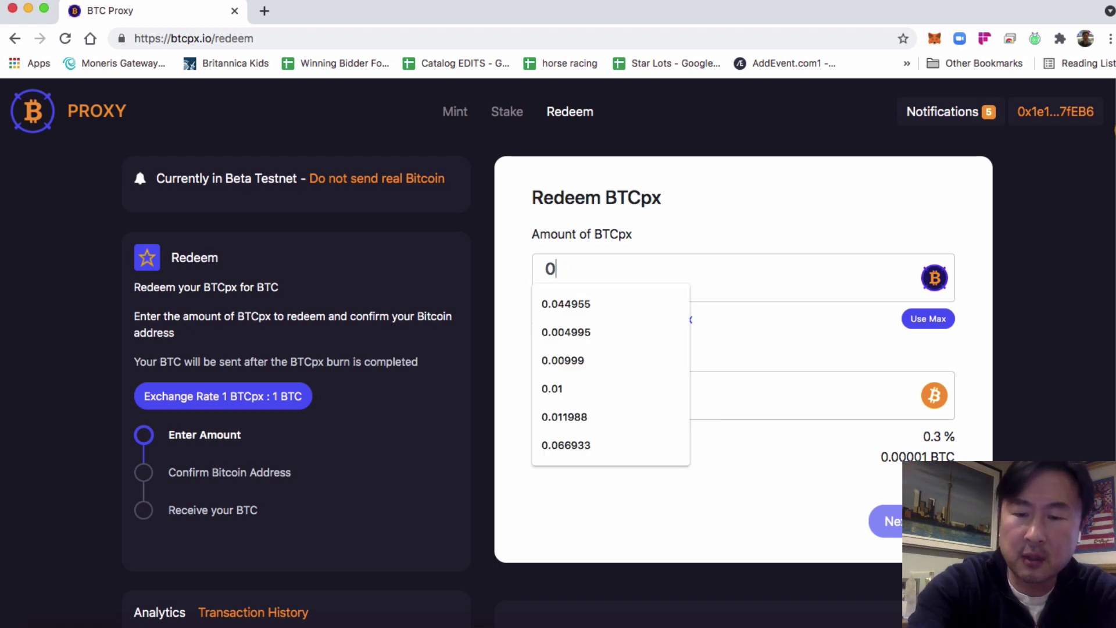
{"action": "type", "text": "."}
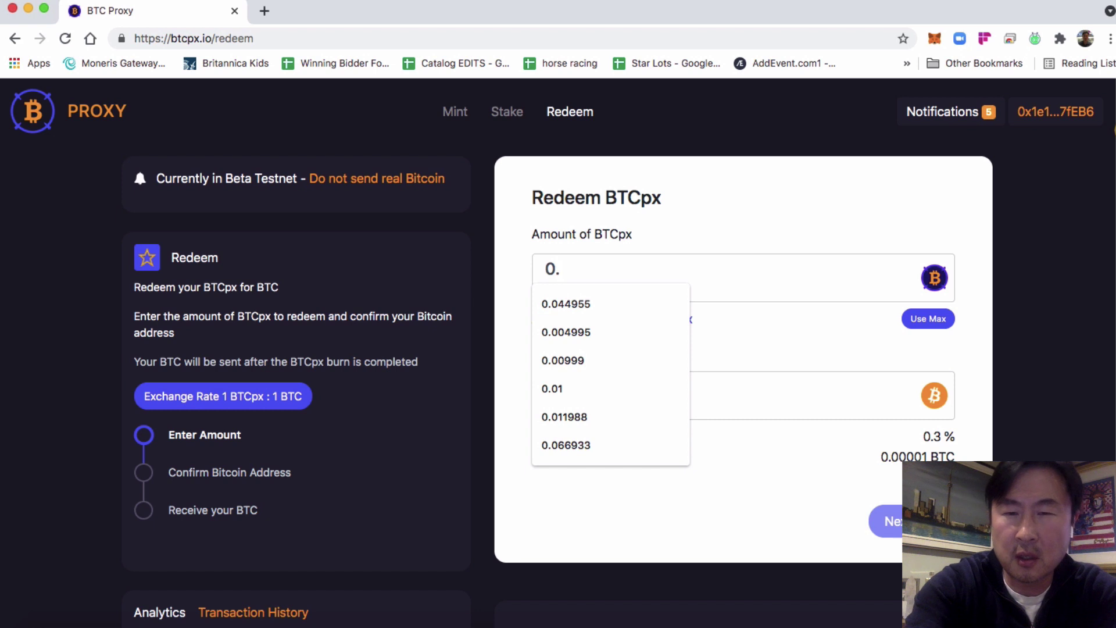
{"action": "type", "text": "1"}
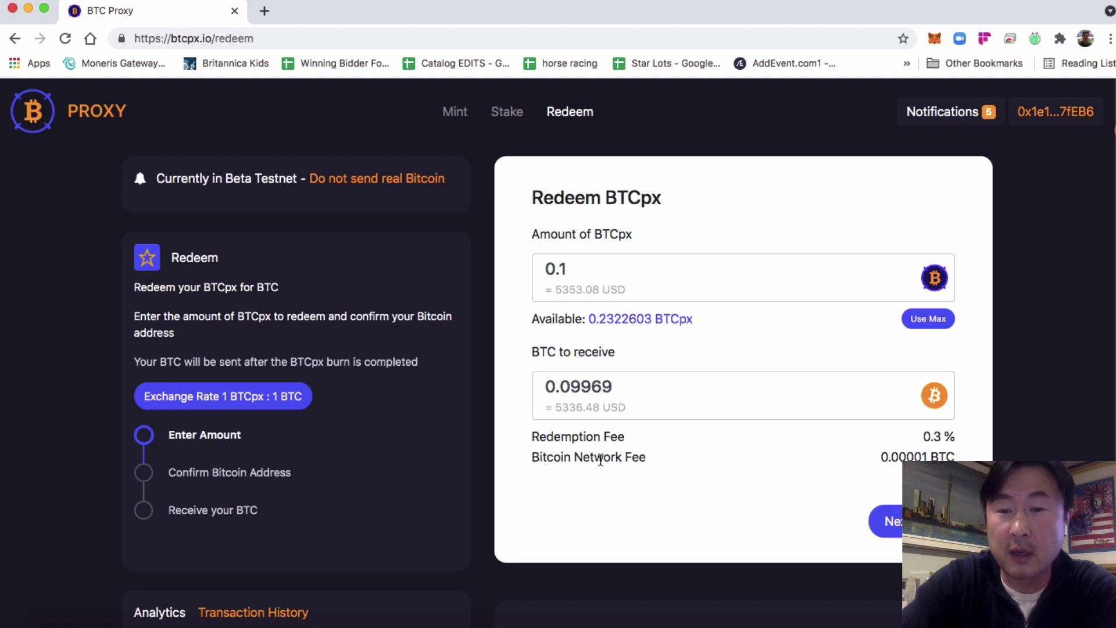
Advance to the Confirm Bitcoin Address step and fill in the second saved testnet address.
{"action": "left_click", "coordinate": [890, 523]}
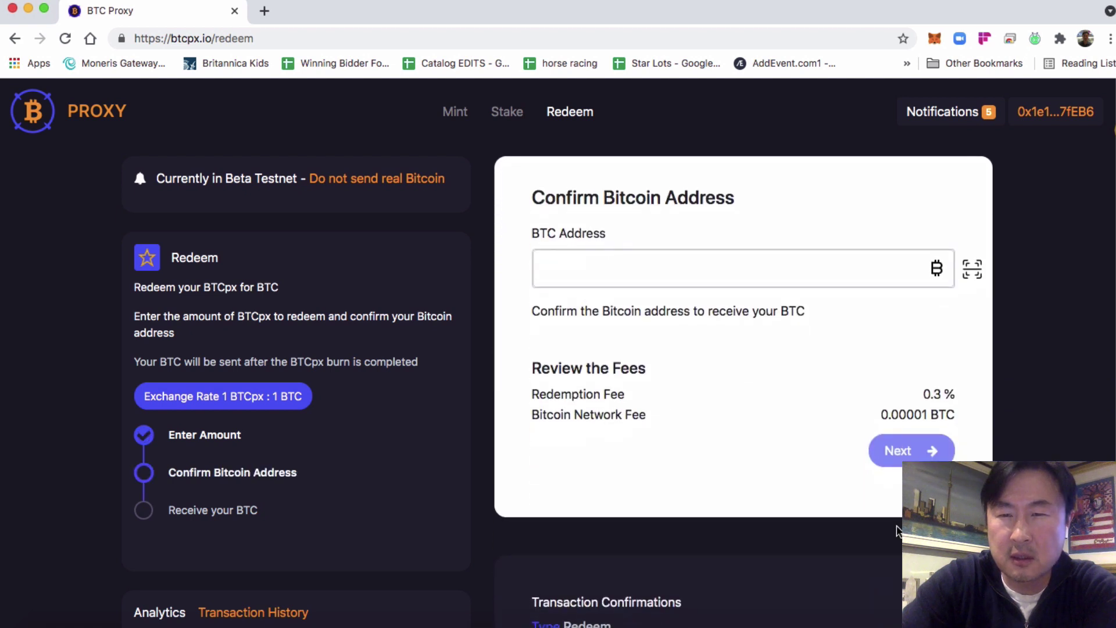
{"action": "left_click", "coordinate": [728, 274]}
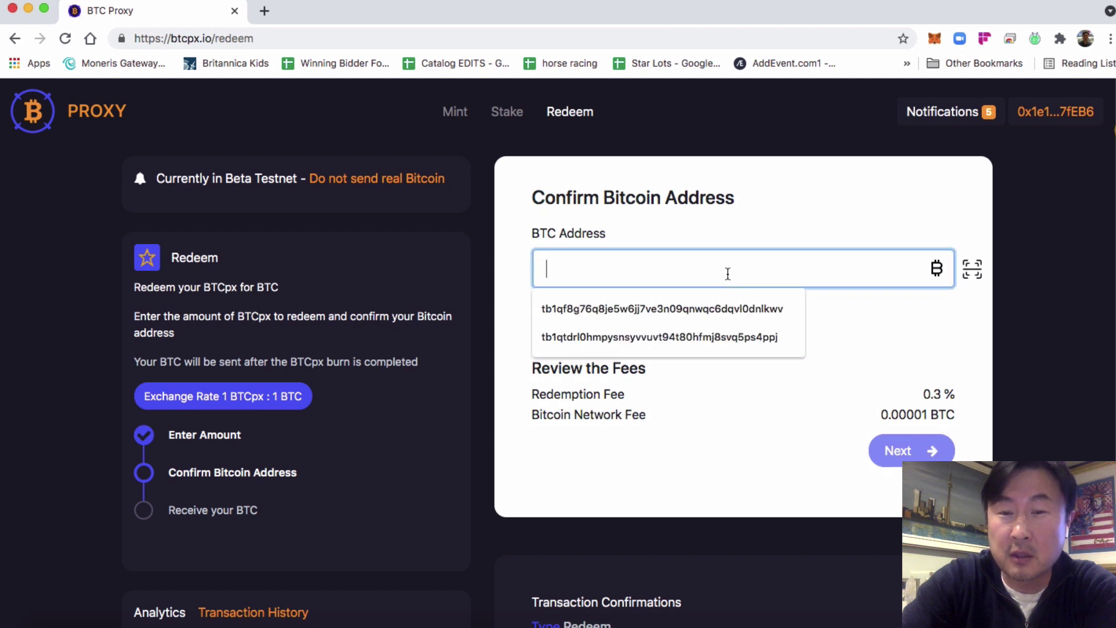
{"action": "left_click", "coordinate": [723, 336]}
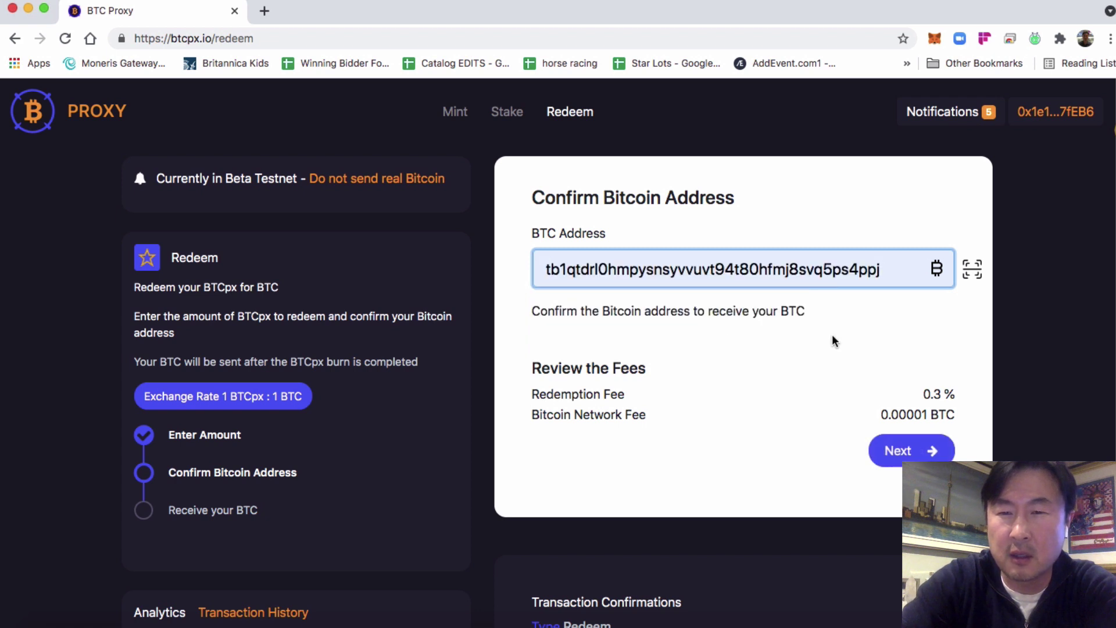
{"action": "left_click", "coordinate": [902, 453]}
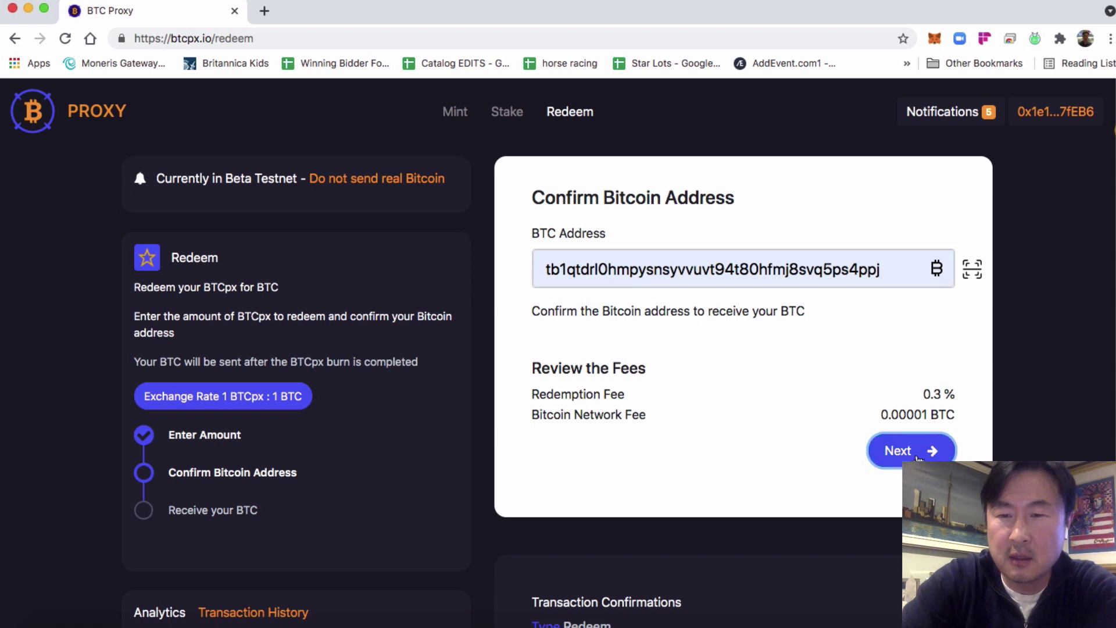
Submit the redeem and change the MetaMask burn gas price from 1.5 to 200 GWEI.
{"action": "left_click", "coordinate": [916, 457]}
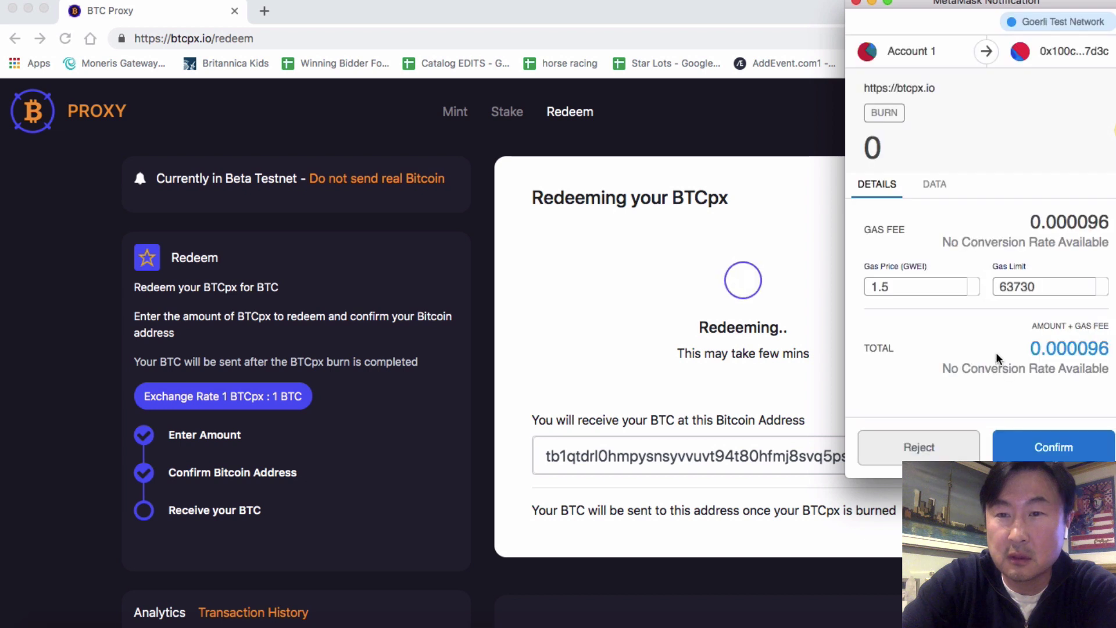
{"action": "left_click_drag", "start_coordinate": [906, 289], "coordinate": [857, 293]}
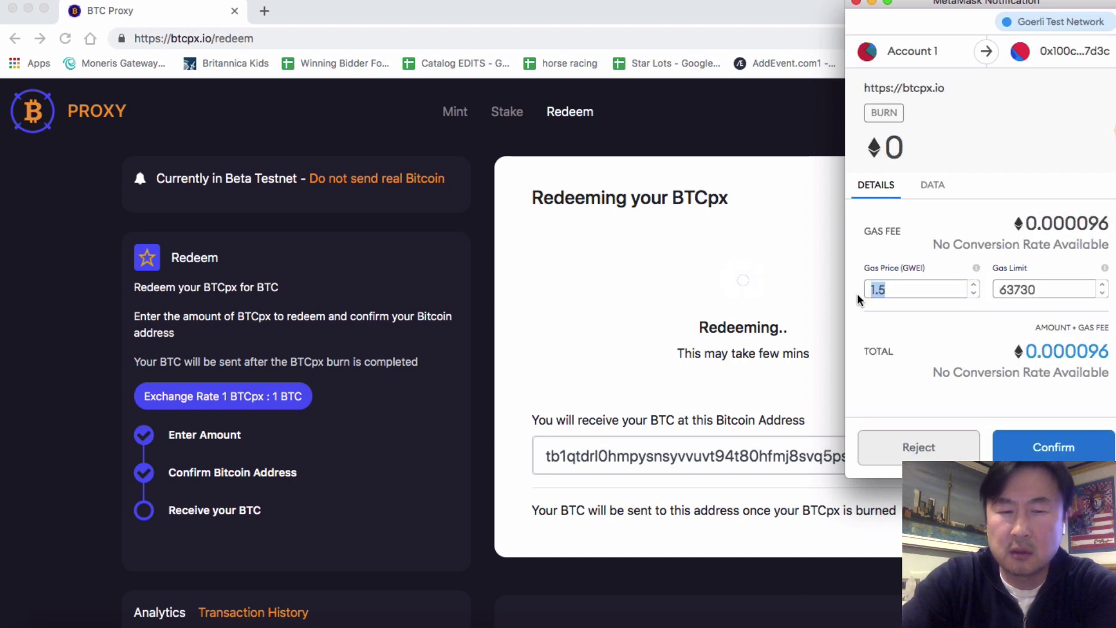
{"action": "type", "text": "200"}
{"action": "key", "text": "Return"}
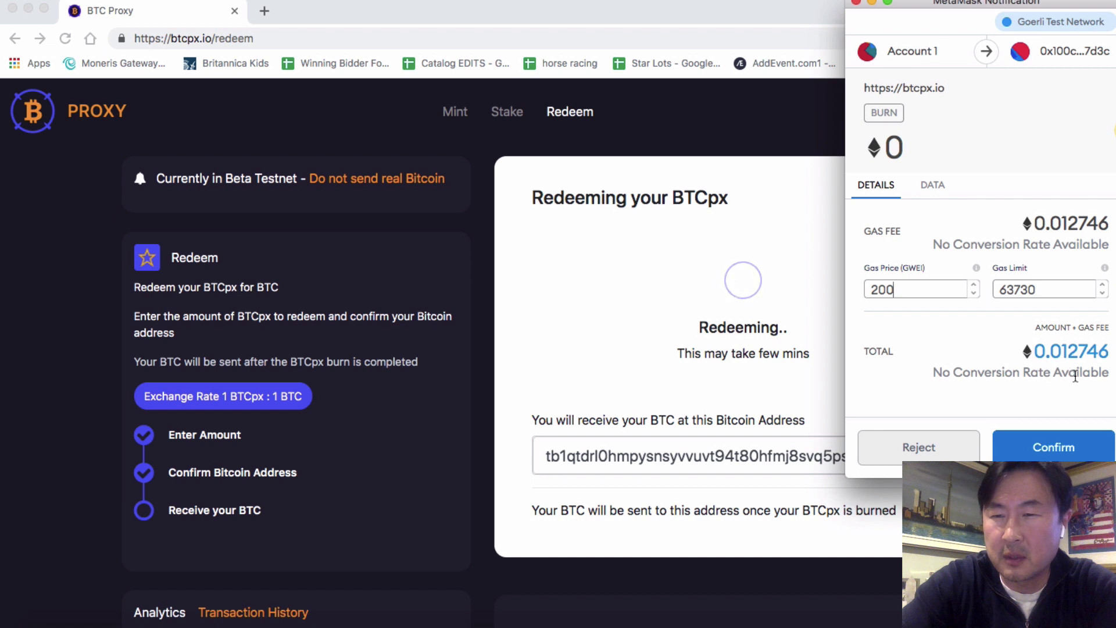
Confirm the BURN transaction in MetaMask so the 0.0997 BTCpx redeem starts processing.
{"action": "left_click", "coordinate": [1055, 449]}
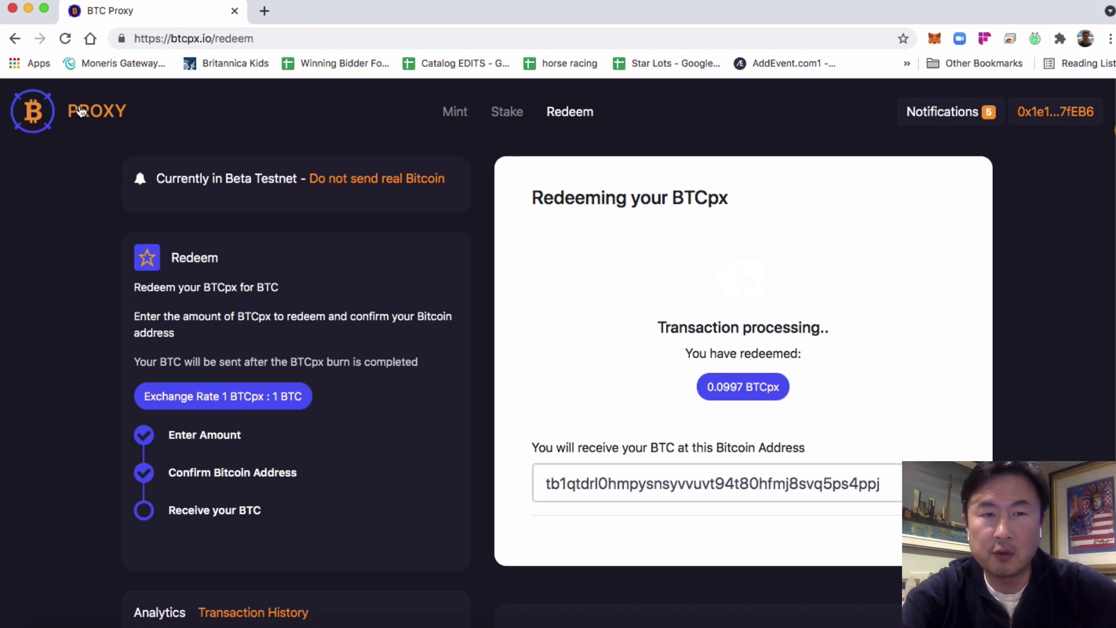
{"action": "left_click", "coordinate": [16, 44]}
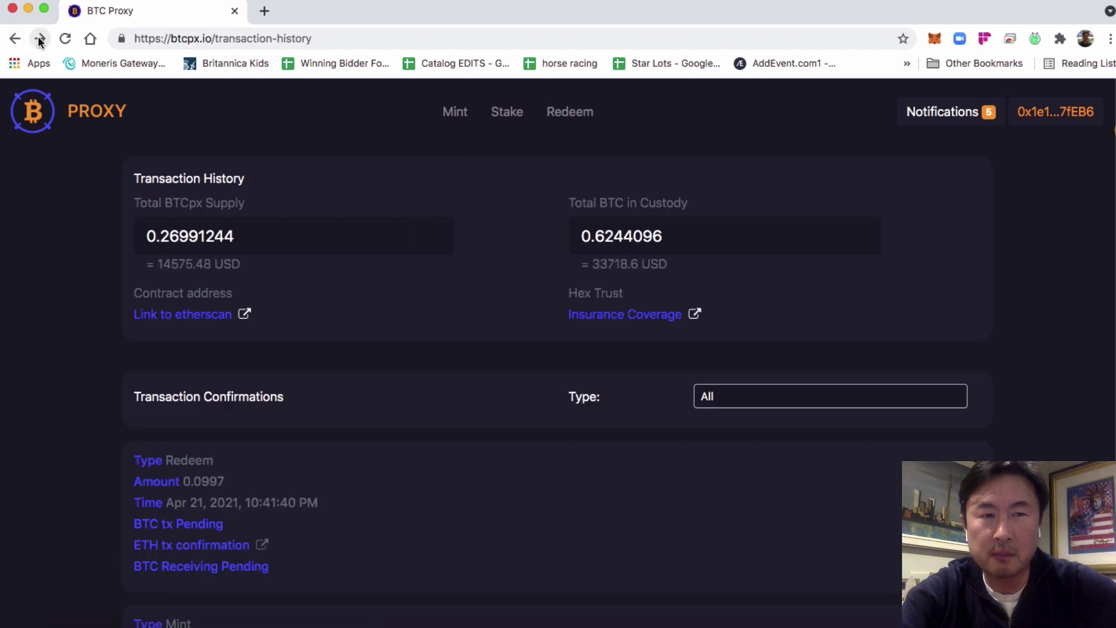
{"action": "left_click", "coordinate": [39, 39]}
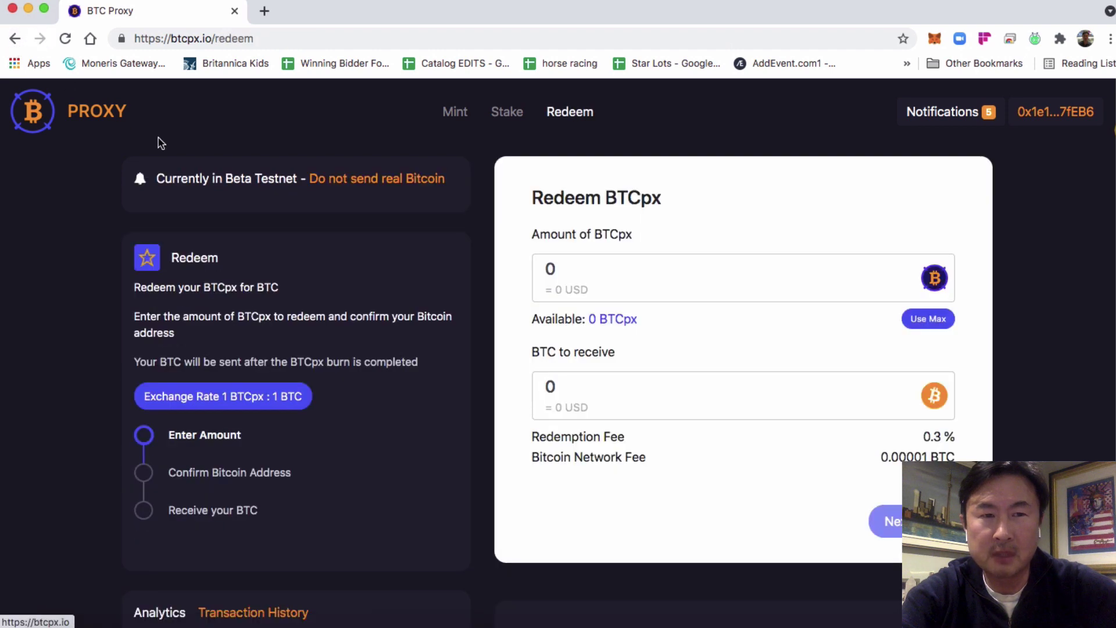
{"action": "left_click", "coordinate": [508, 115]}
{"action": "left_click", "coordinate": [588, 115]}
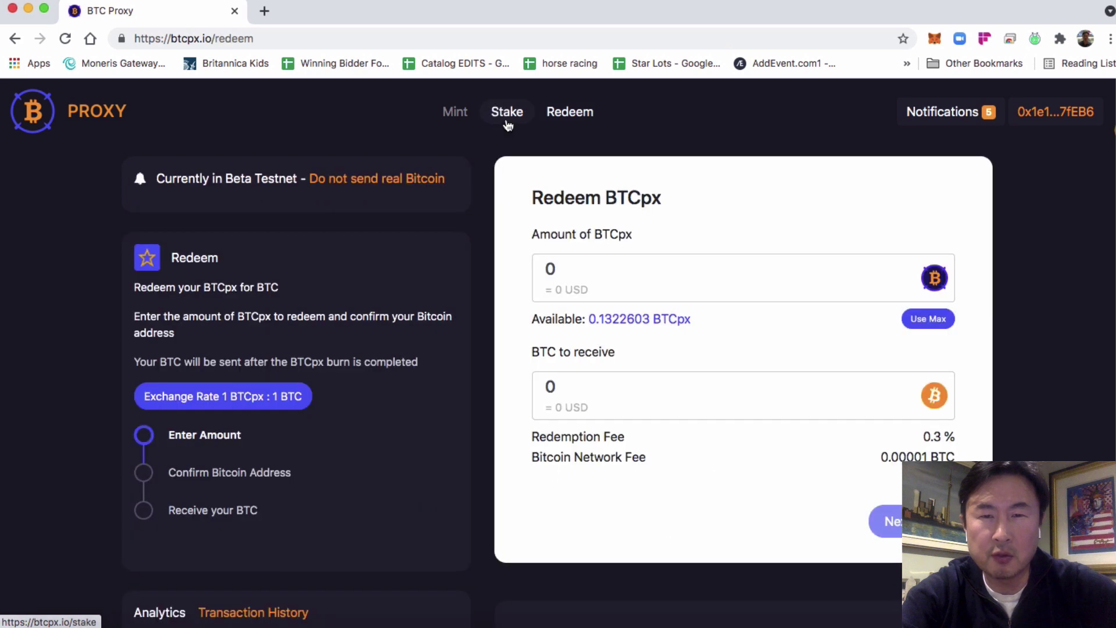
{"action": "left_click", "coordinate": [459, 115]}
{"action": "left_click", "coordinate": [494, 113]}
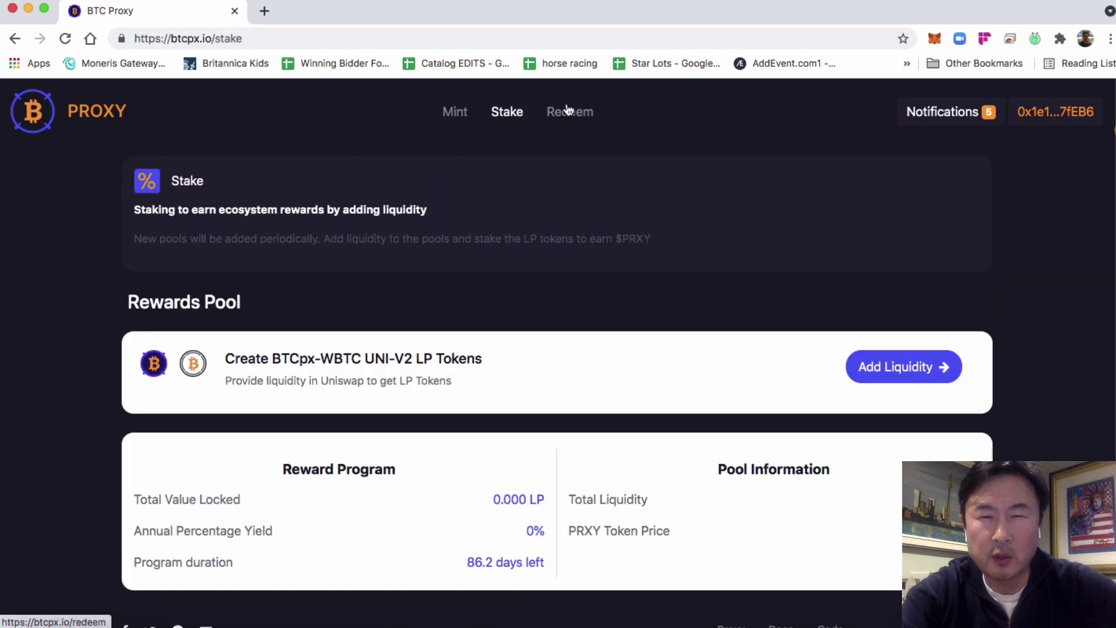
{"action": "left_click", "coordinate": [567, 111]}
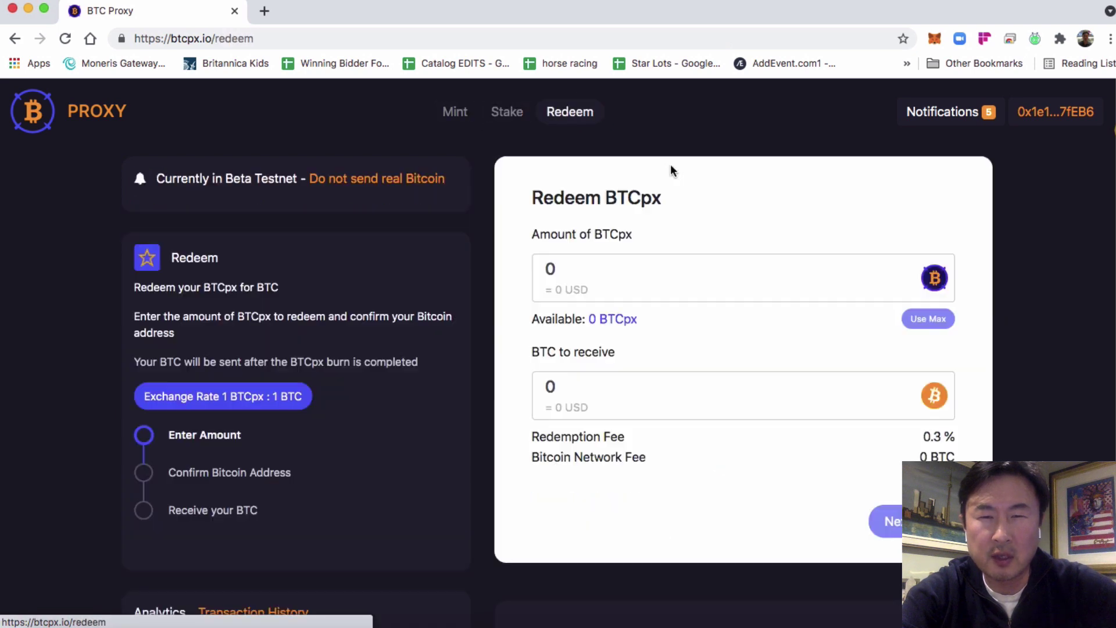
{"action": "left_click", "coordinate": [923, 119]}
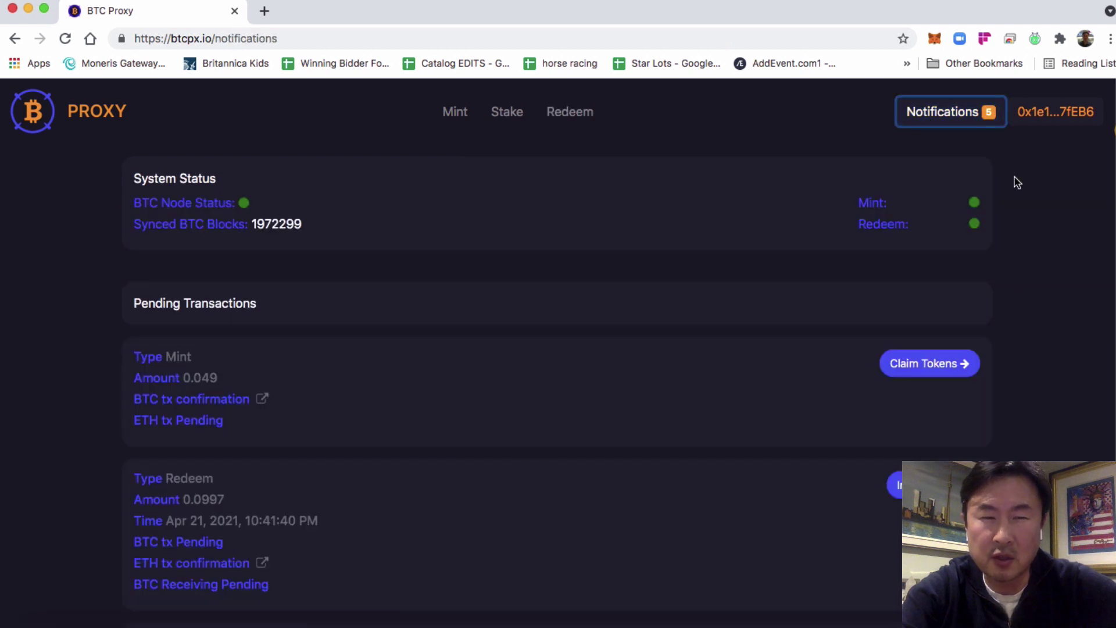
{"action": "scroll", "coordinate": [1016, 181], "scroll_direction": "down", "scroll_amount": 1}
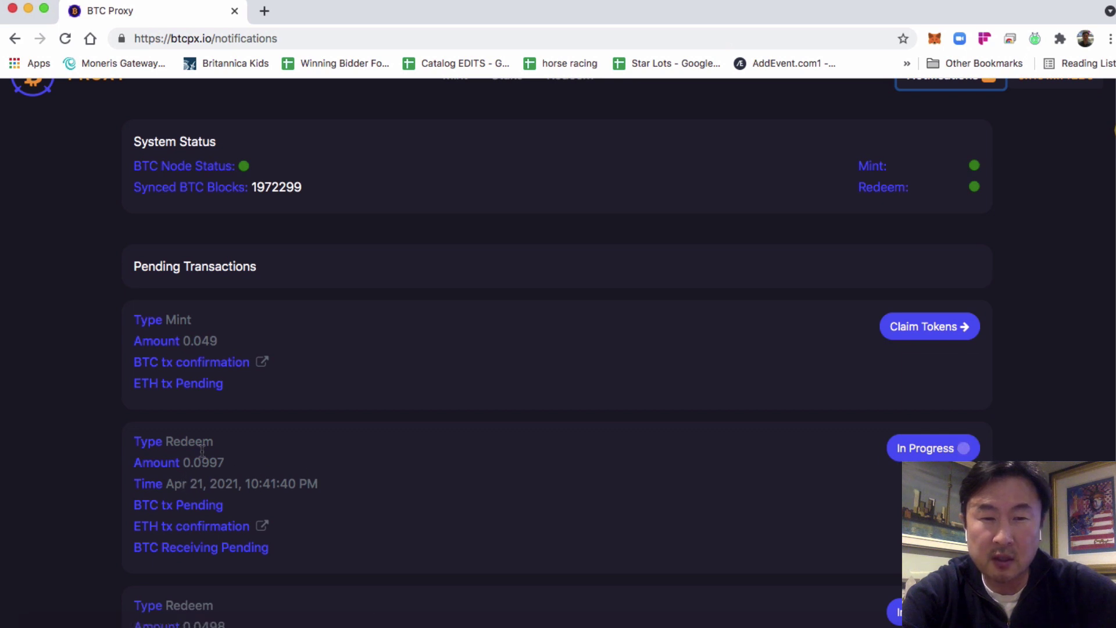
{"action": "left_click", "coordinate": [921, 451]}
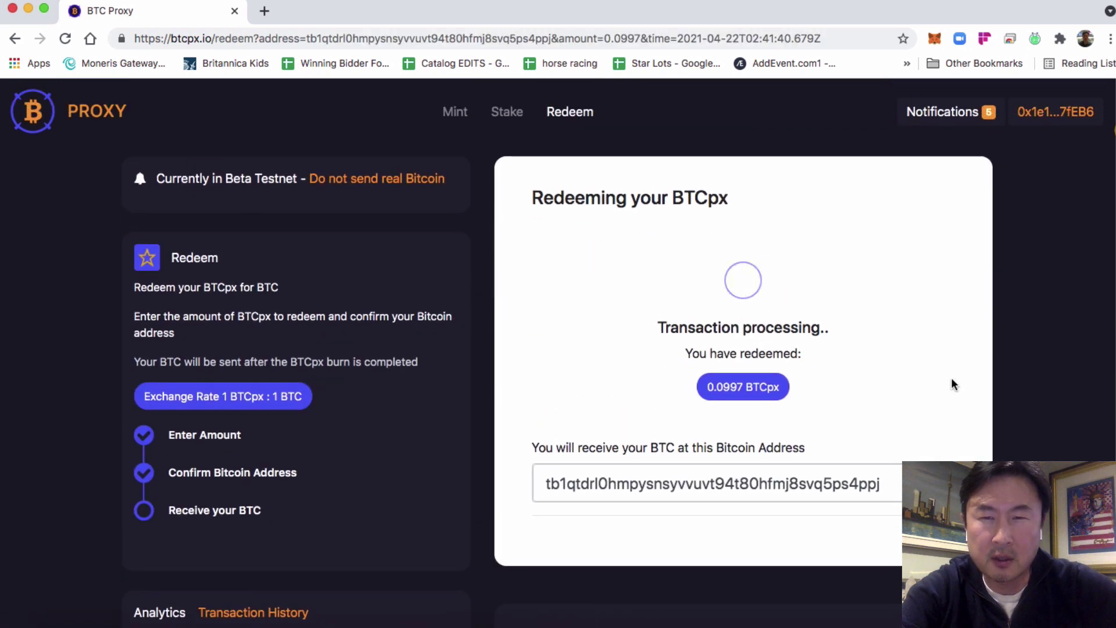
Return to the BTC Proxy page showing 'Congratulations your BTC has been sent'.
{"action": "left_click", "coordinate": [703, 0]}
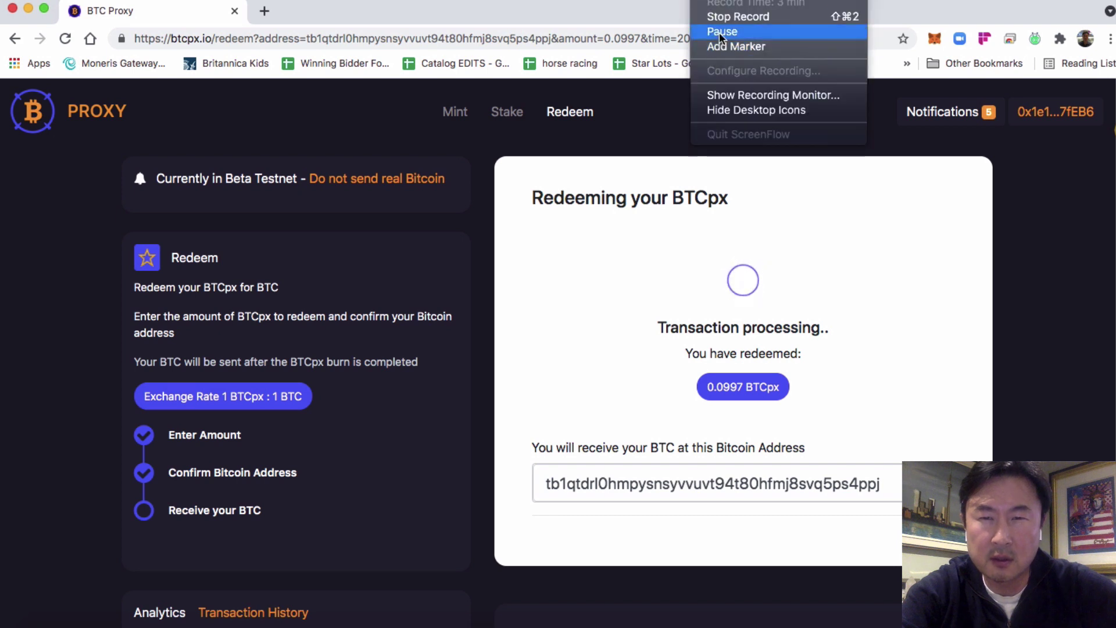
{"action": "left_click", "coordinate": [720, 33]}
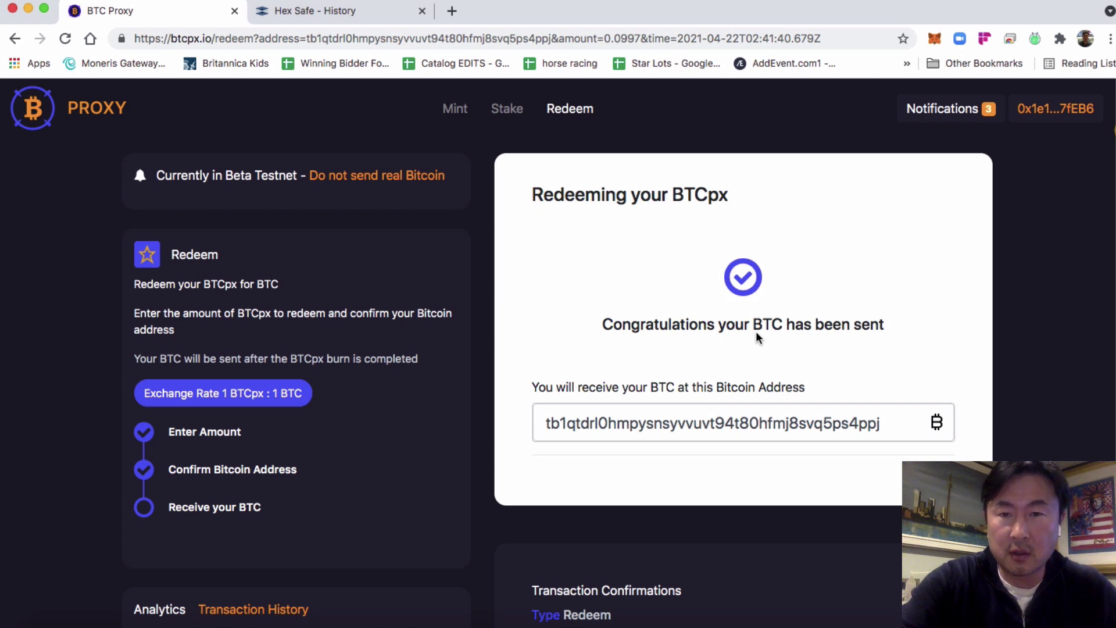
Scroll down to the Transaction Confirmations entry for the 0.0997 redeem and the Analytics totals.
{"action": "scroll", "coordinate": [756, 337], "scroll_direction": "down", "scroll_amount": 1}
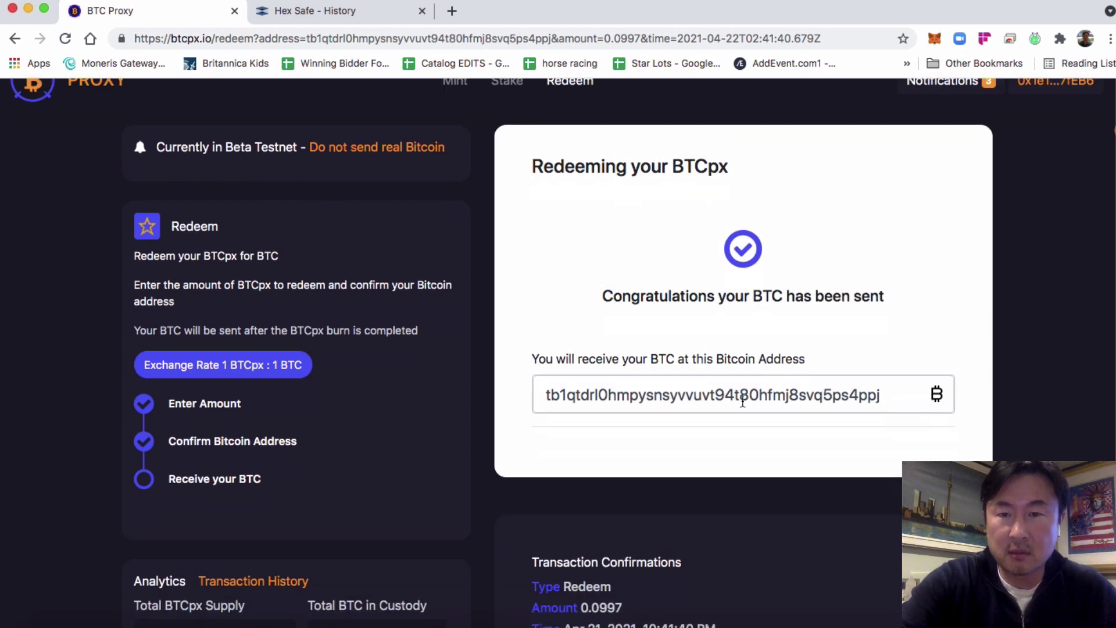
{"action": "scroll", "coordinate": [743, 401], "scroll_direction": "down", "scroll_amount": 3}
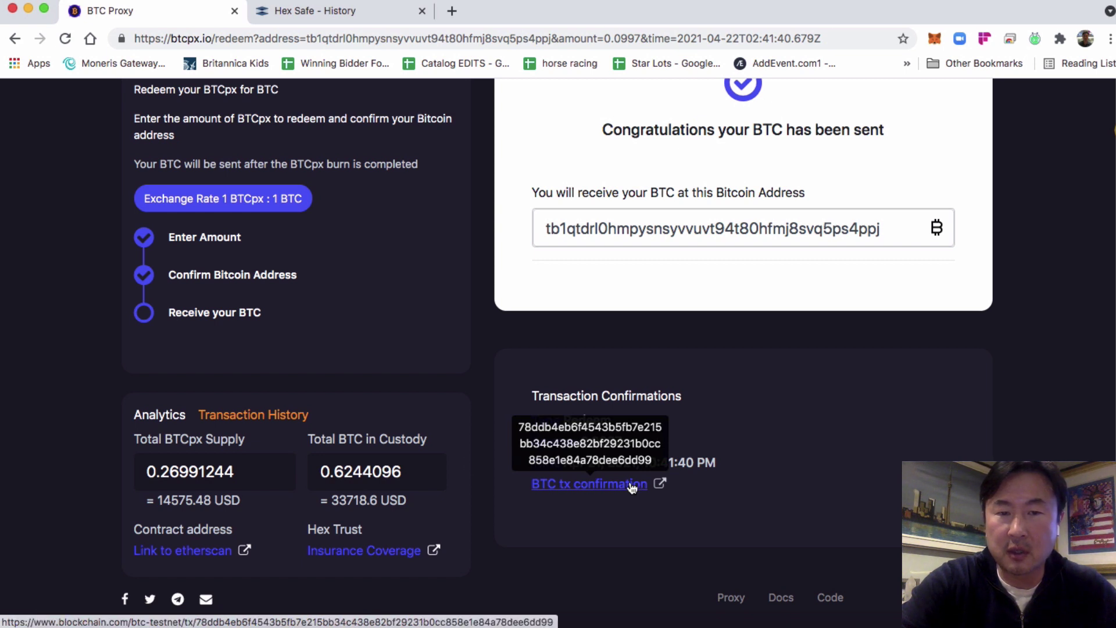
Open Transaction History, reload it, and locate the 0.0997 Redeem entry in the list.
{"action": "left_click", "coordinate": [282, 416]}
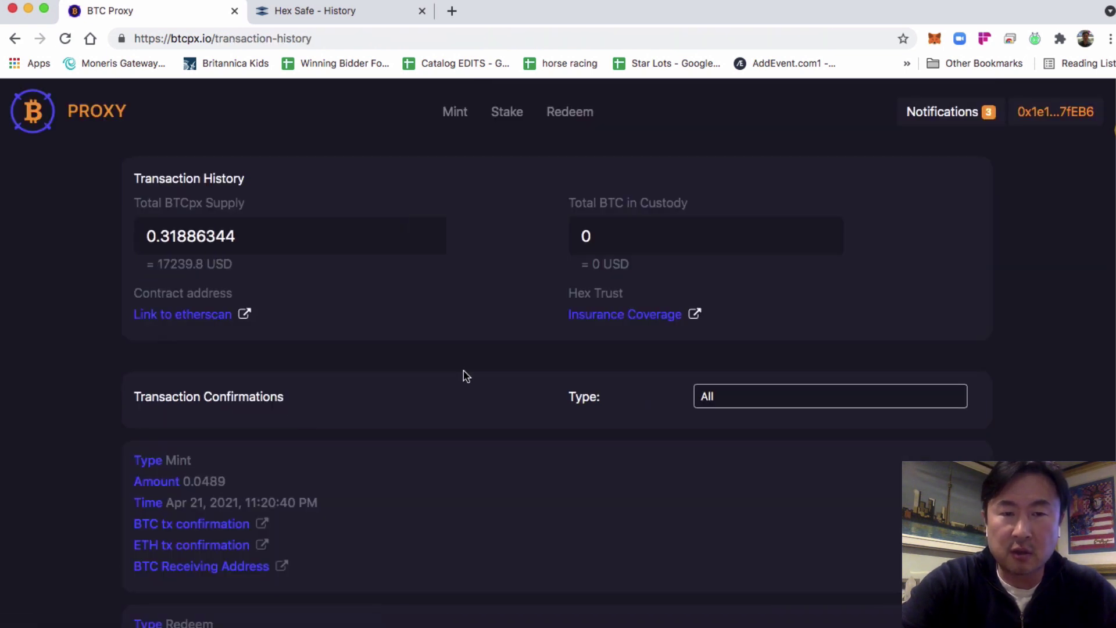
{"action": "scroll", "coordinate": [465, 375], "scroll_direction": "down", "scroll_amount": 3}
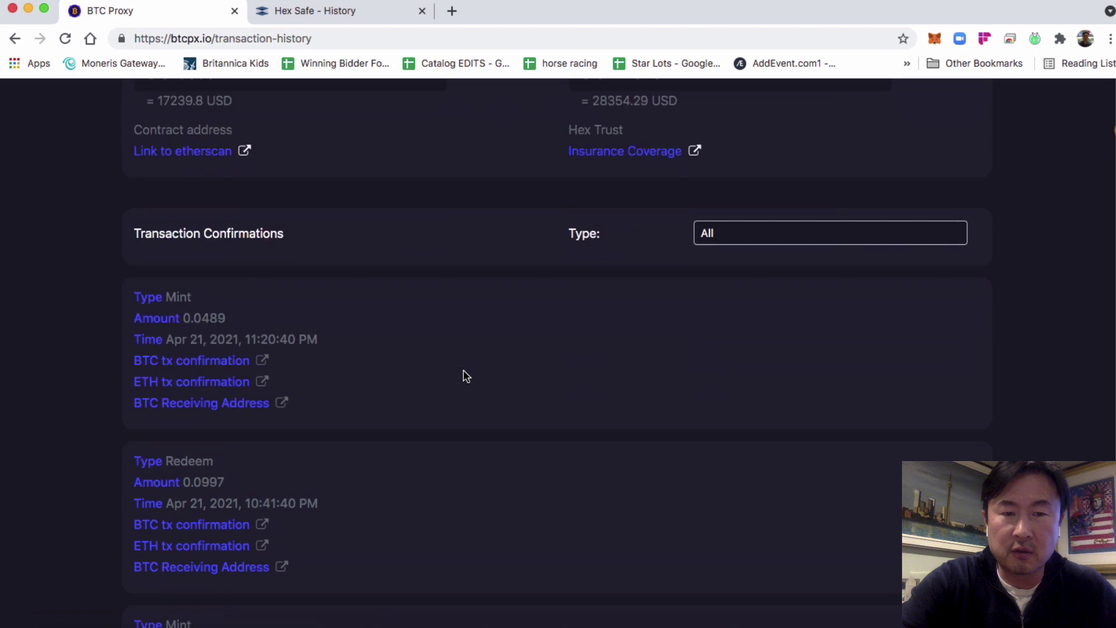
{"action": "left_click", "coordinate": [67, 43]}
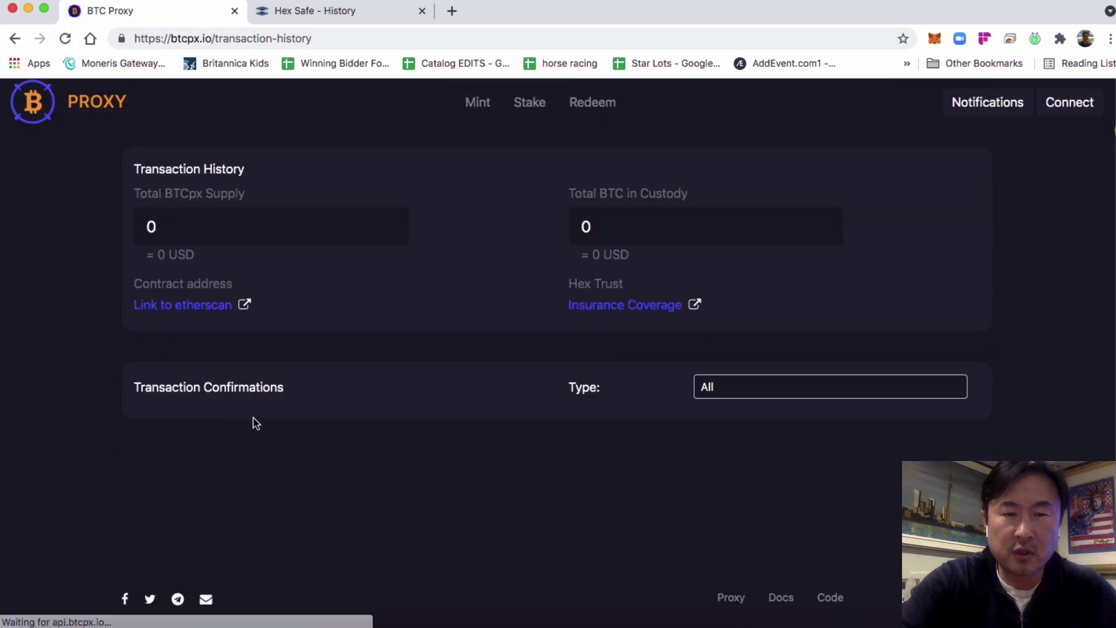
{"action": "scroll", "coordinate": [255, 419], "scroll_direction": "down", "scroll_amount": 8}
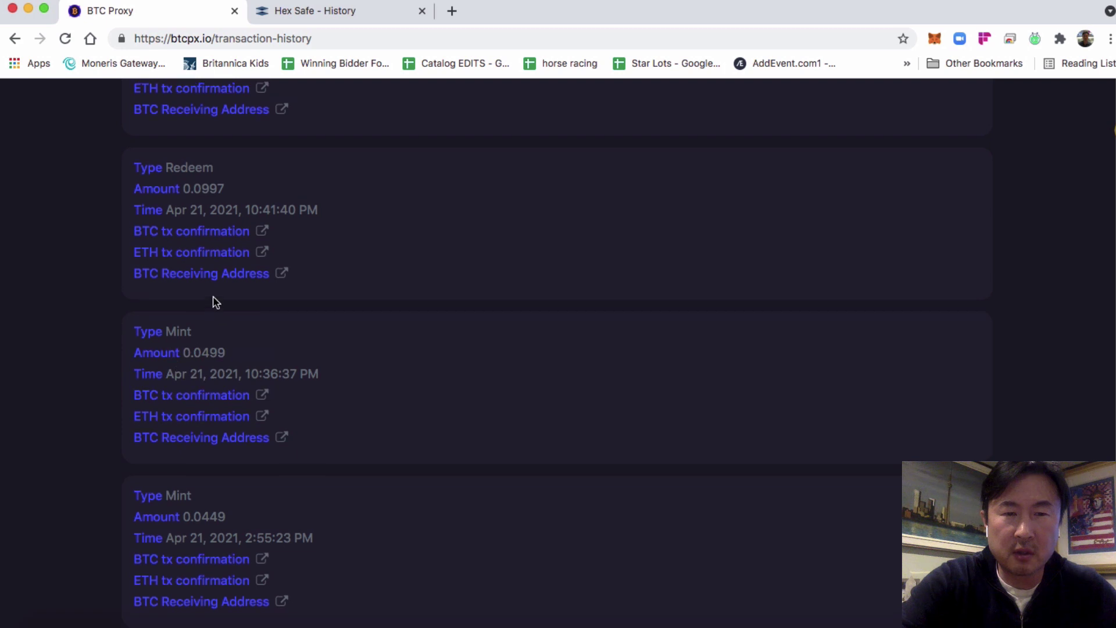
{"action": "scroll", "coordinate": [211, 299], "scroll_direction": "up", "scroll_amount": 1}
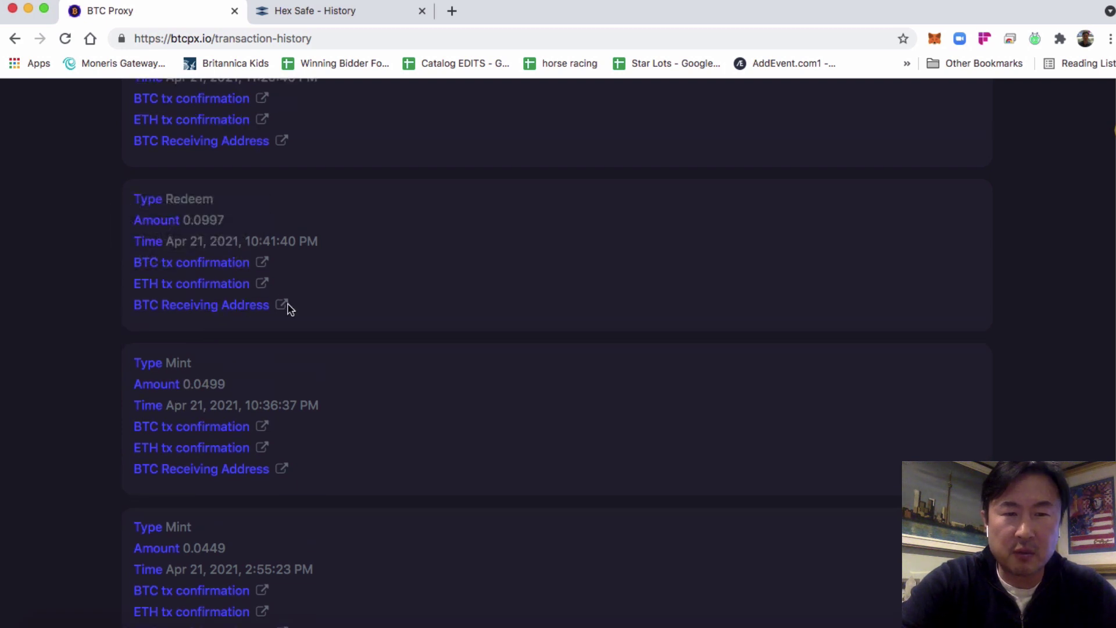
{"action": "scroll", "coordinate": [289, 305], "scroll_direction": "up", "scroll_amount": 2}
{"action": "scroll", "coordinate": [292, 310], "scroll_direction": "up", "scroll_amount": 3}
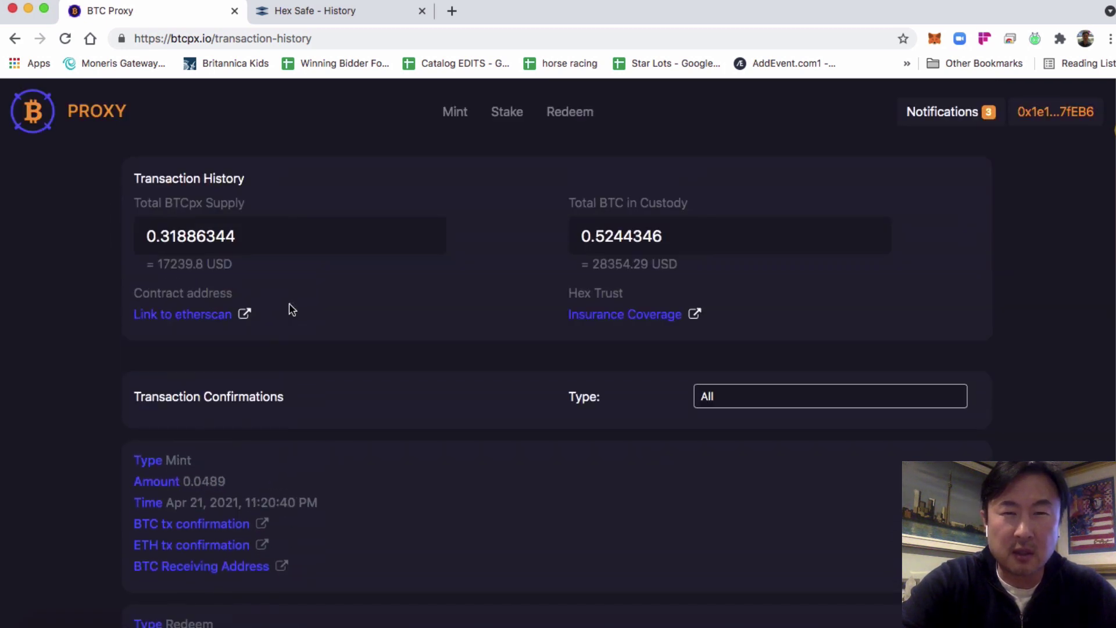